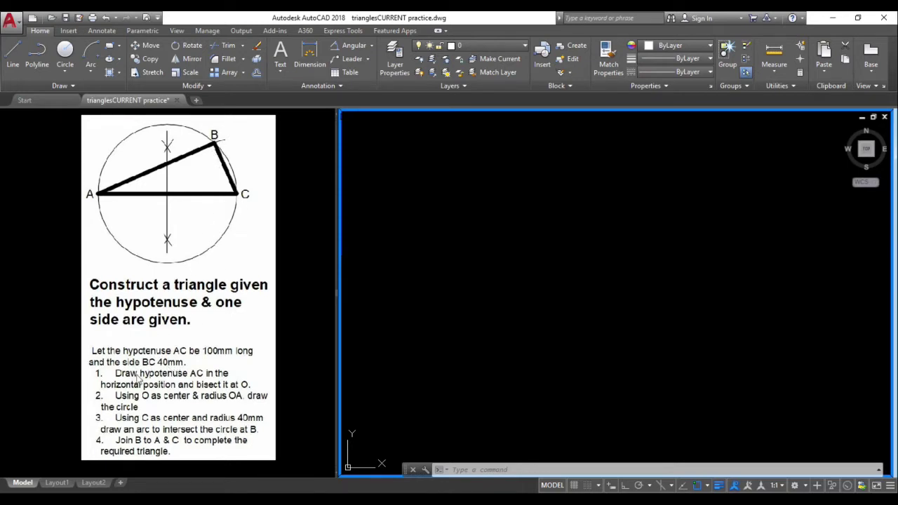
Draw the hypotenuse AC as a horizontal line 100 mm long with Ortho turned on
left_click(14, 56)
left_click(477, 324)
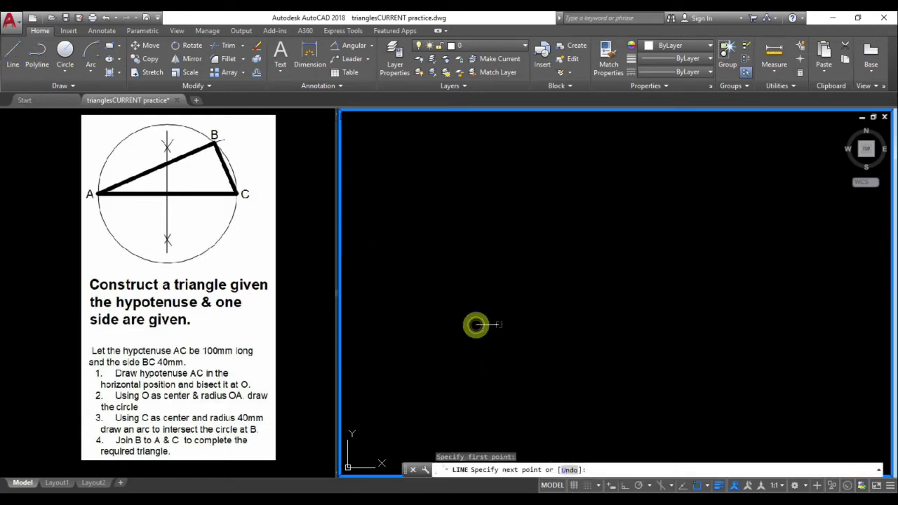
left_click(625, 486)
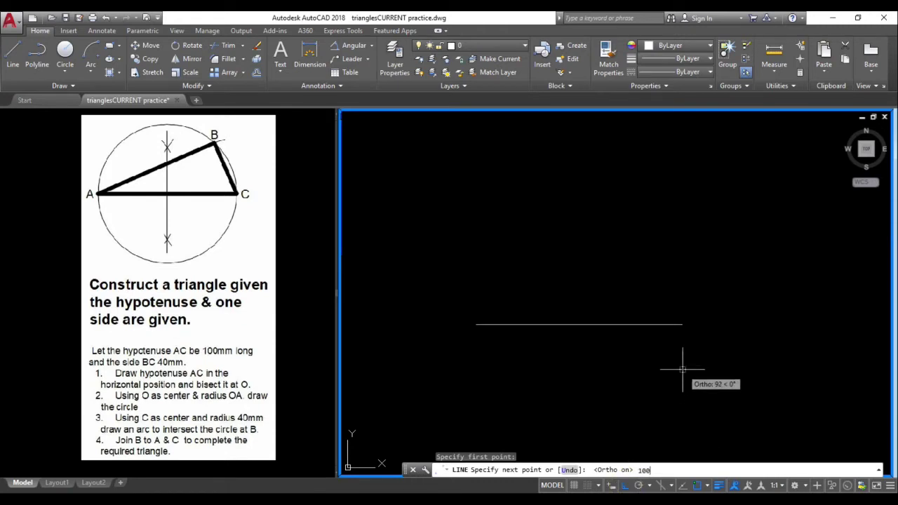
key("Return")
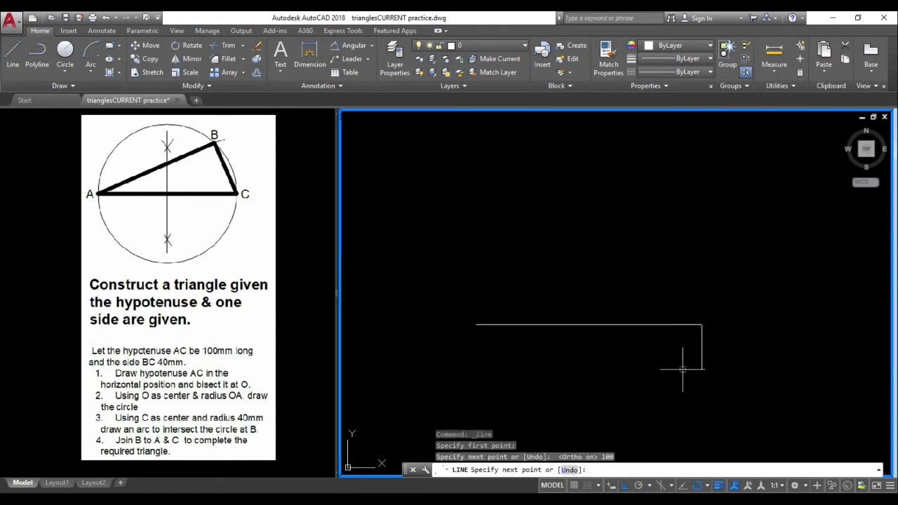
key("Return")
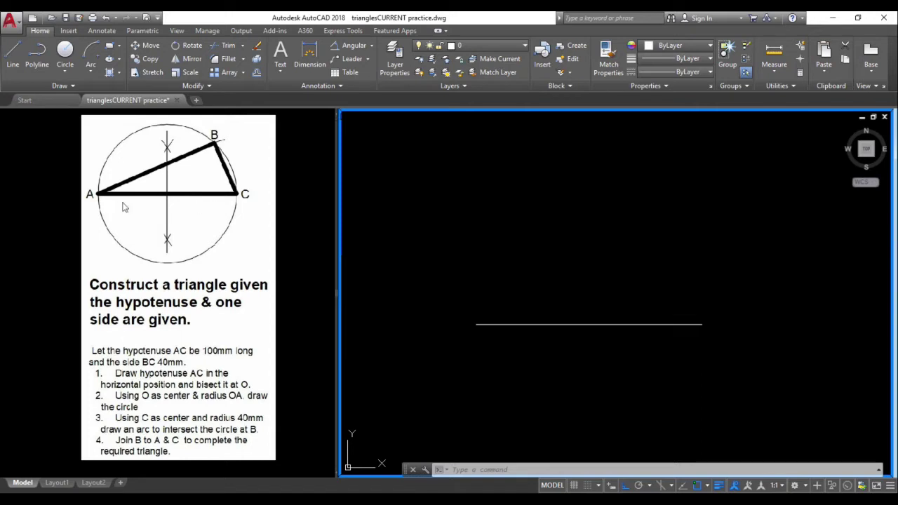
Draw a radius 65 arc centred on the hypotenuse's left endpoint, sweeping from above to below the line with Ortho off
left_click(91, 49)
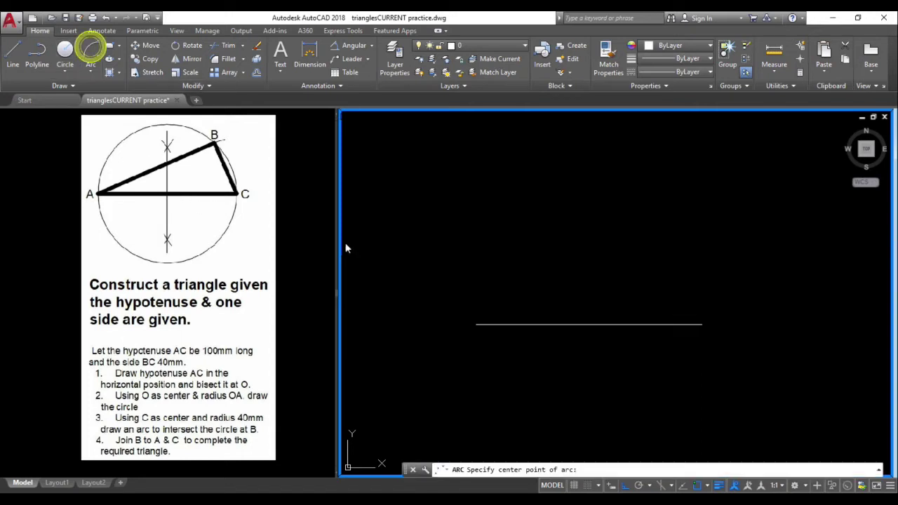
left_click(475, 324)
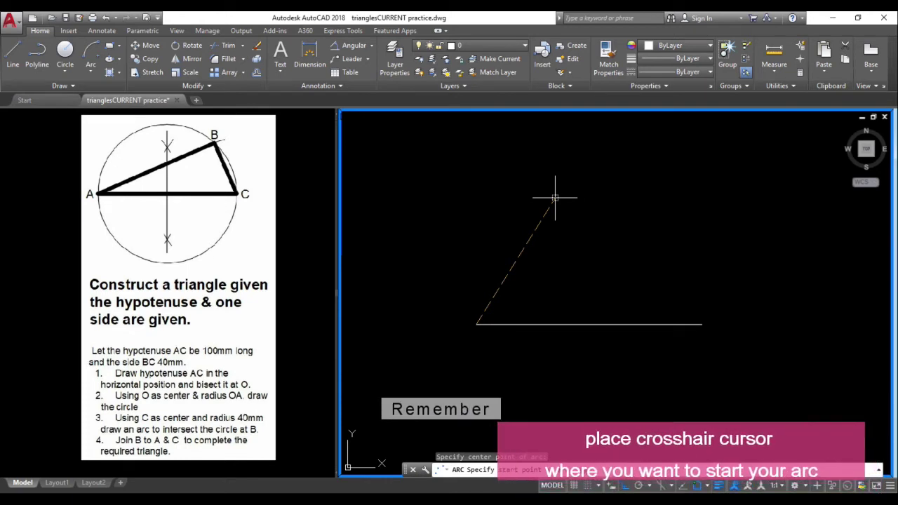
left_click(554, 198)
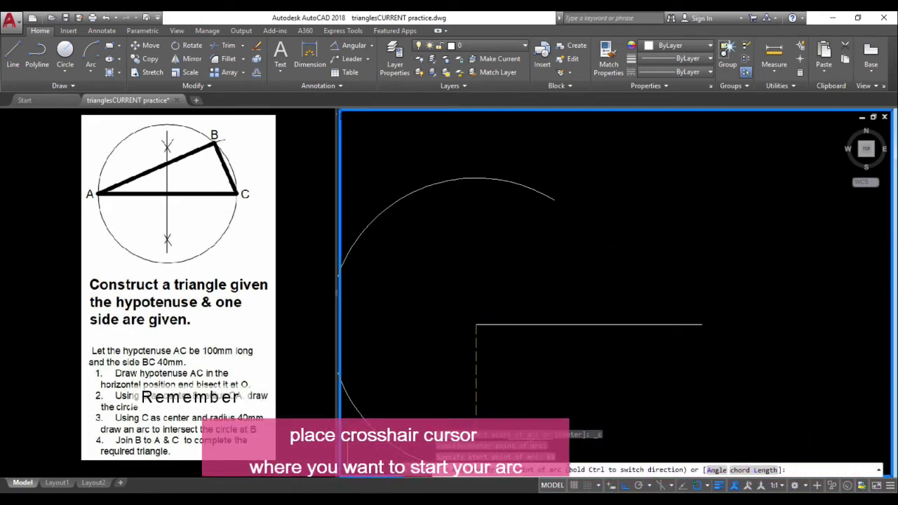
left_click(625, 486)
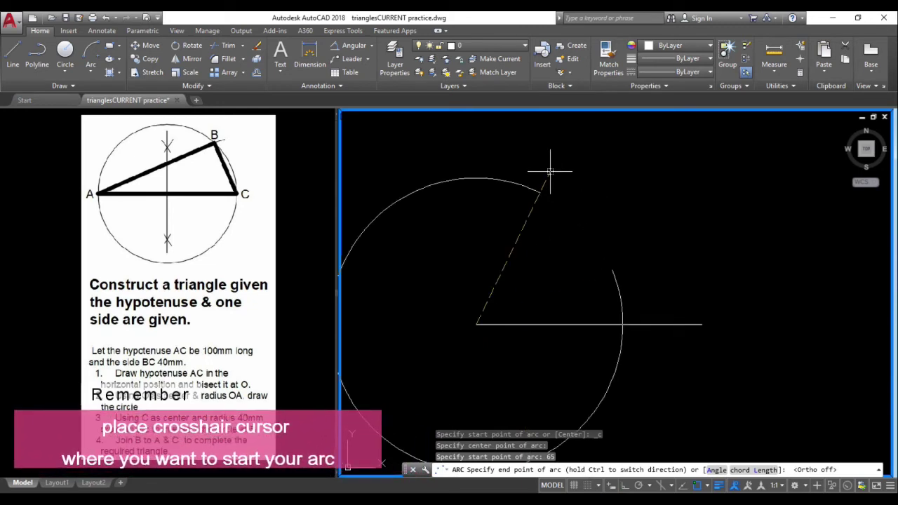
middle_click_drag(616, 365, 625, 259)
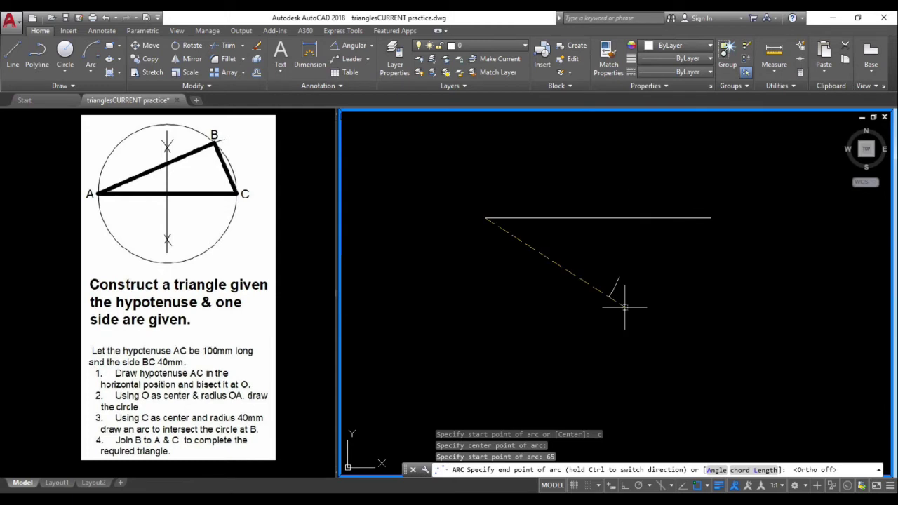
left_click(557, 345)
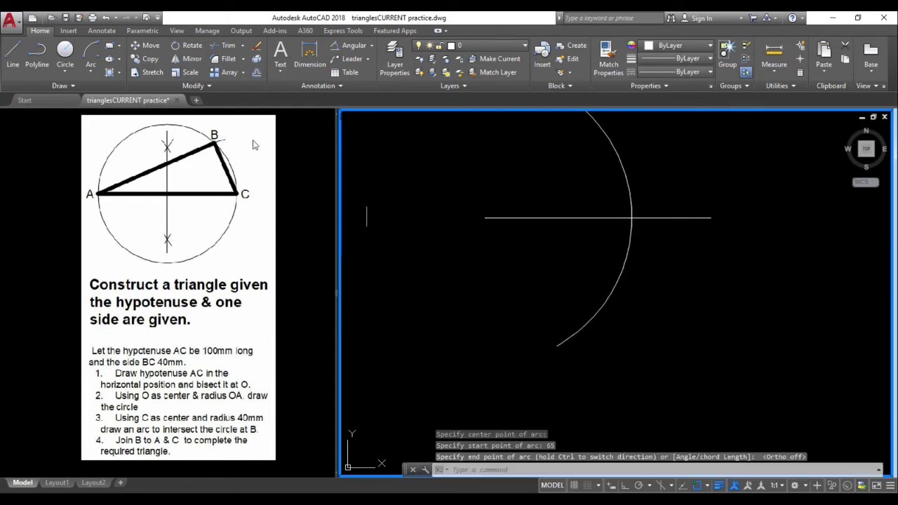
Draw a radius 65 arc centred on the hypotenuse's right endpoint, crossing the first arc above and below the line
left_click(90, 50)
middle_click_drag(528, 295, 527, 345)
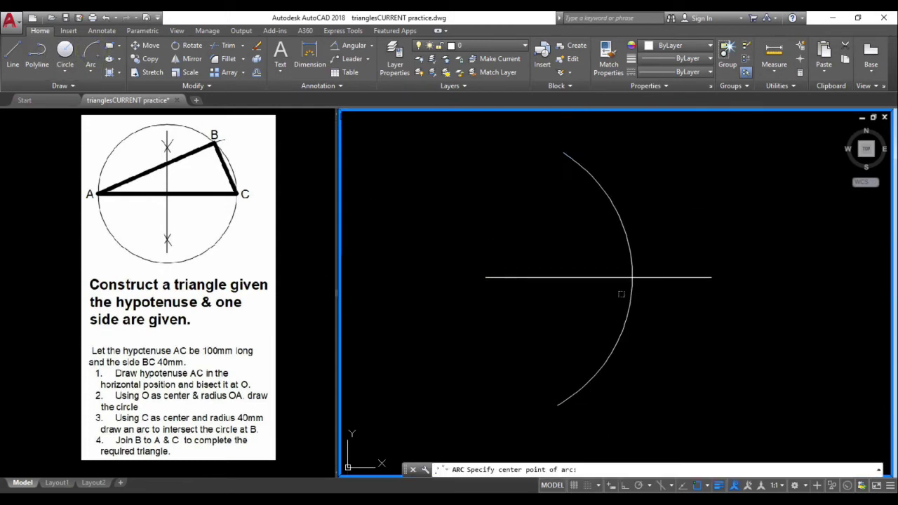
left_click(709, 276)
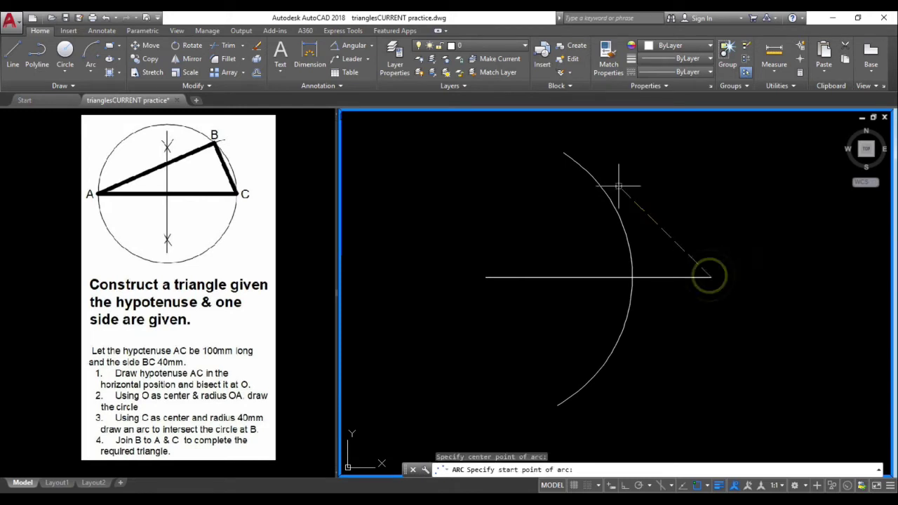
type("65")
key("Return")
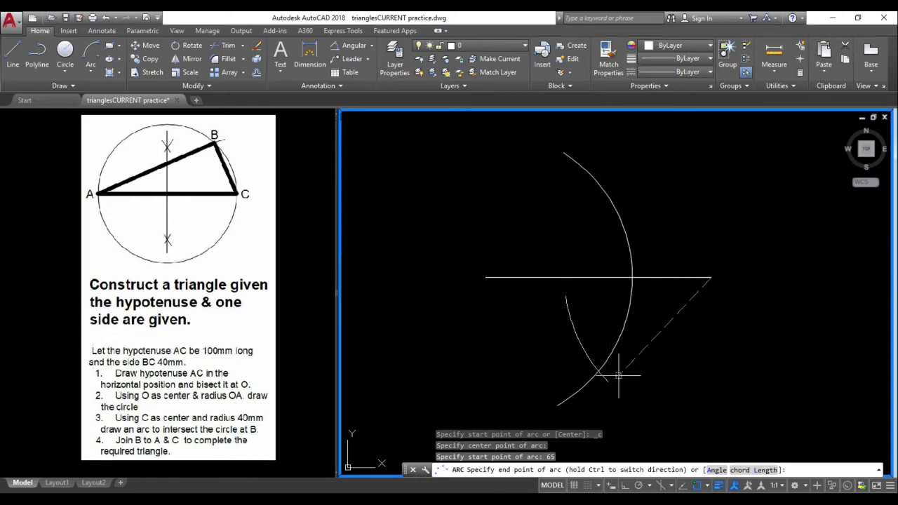
key("Escape")
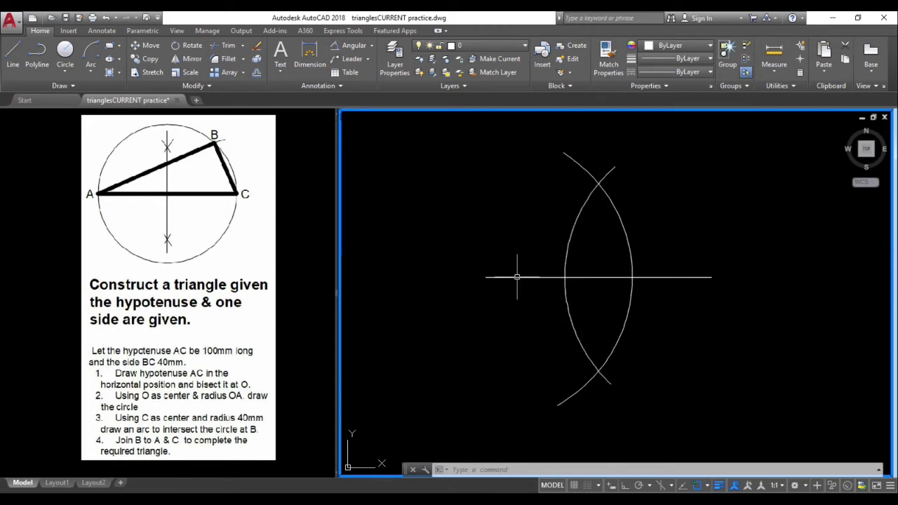
Draw two short helper lines across both arcs, one just below the upper crossing and one just above the lower crossing
left_click(12, 51)
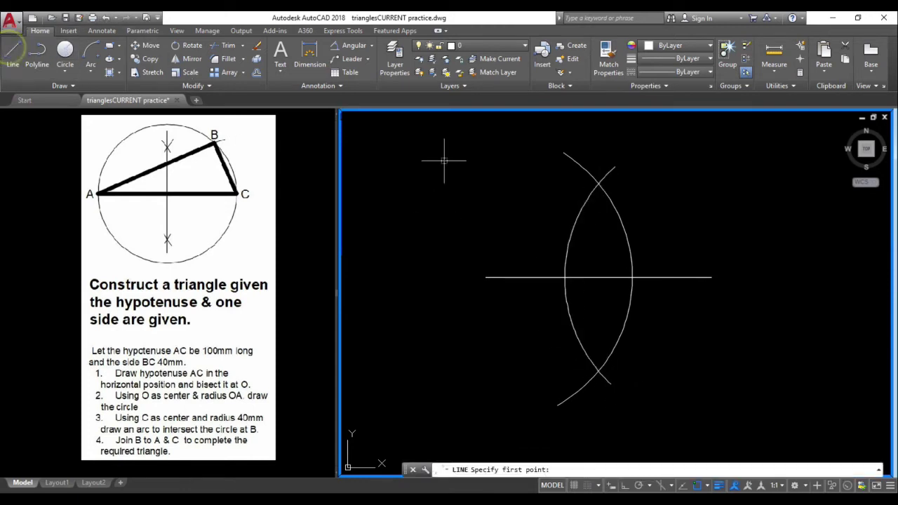
left_click(569, 199)
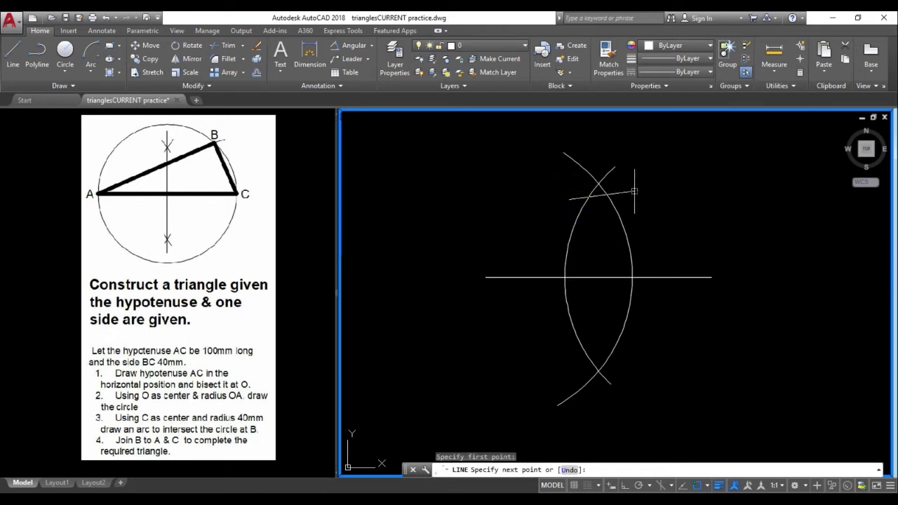
left_click(638, 199)
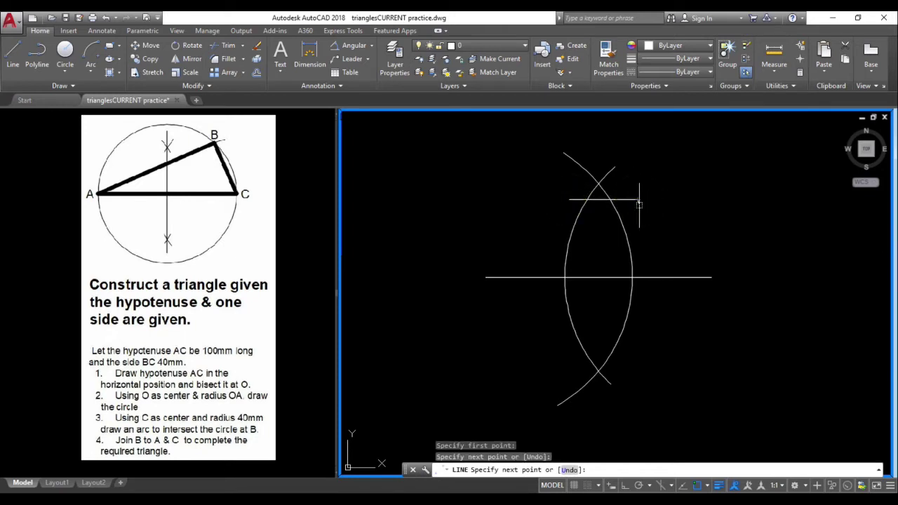
key("Return")
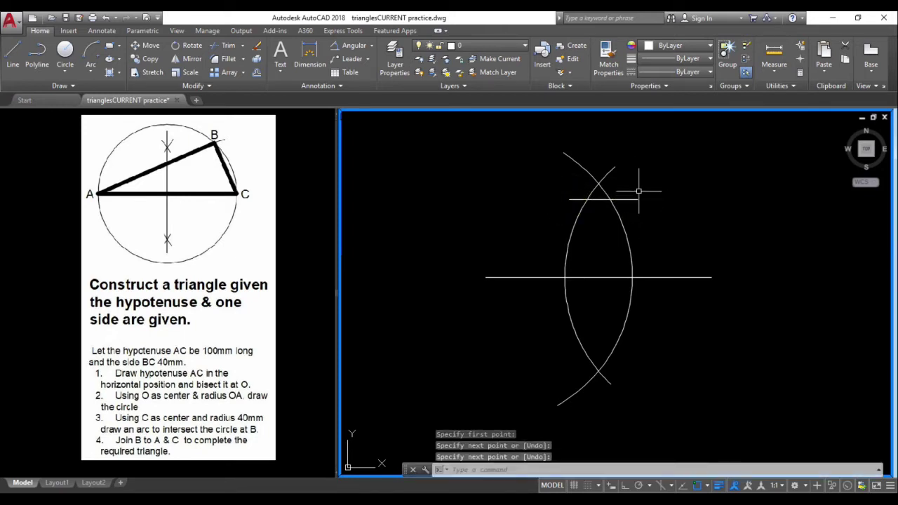
key("Return")
left_click(561, 360)
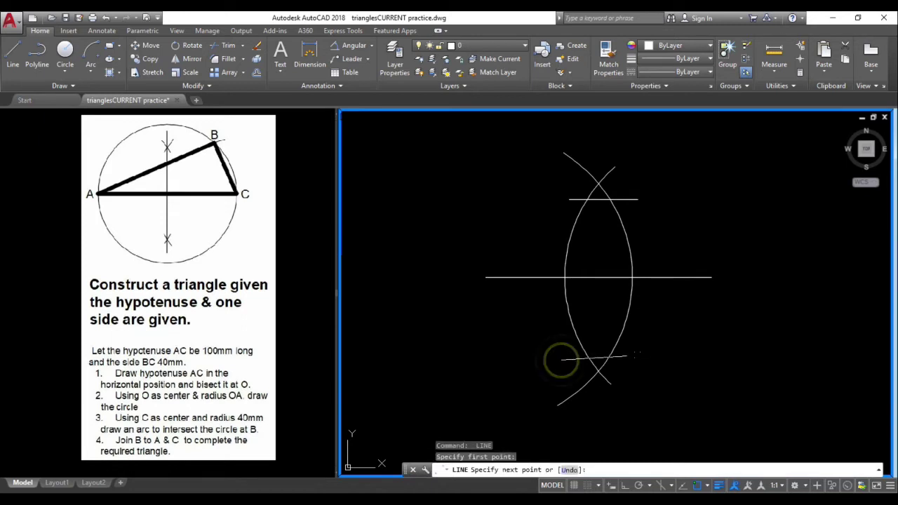
left_click(642, 357)
key("Return")
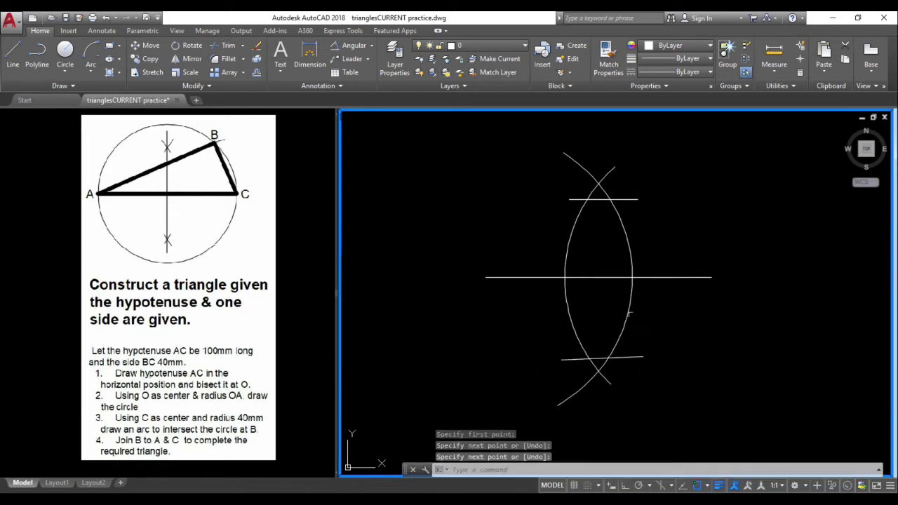
Trim away the middle portions of both arcs, using the two short helper lines as cutting edges
left_click(228, 45)
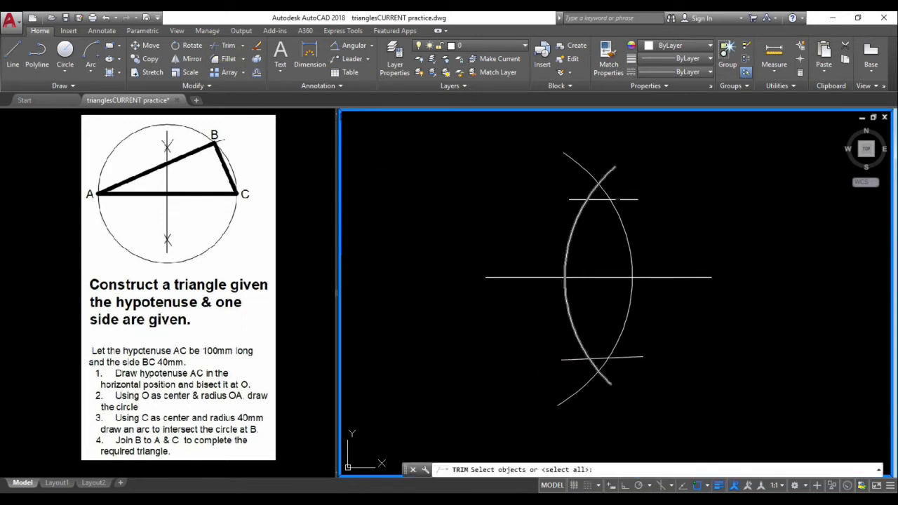
left_click(621, 200)
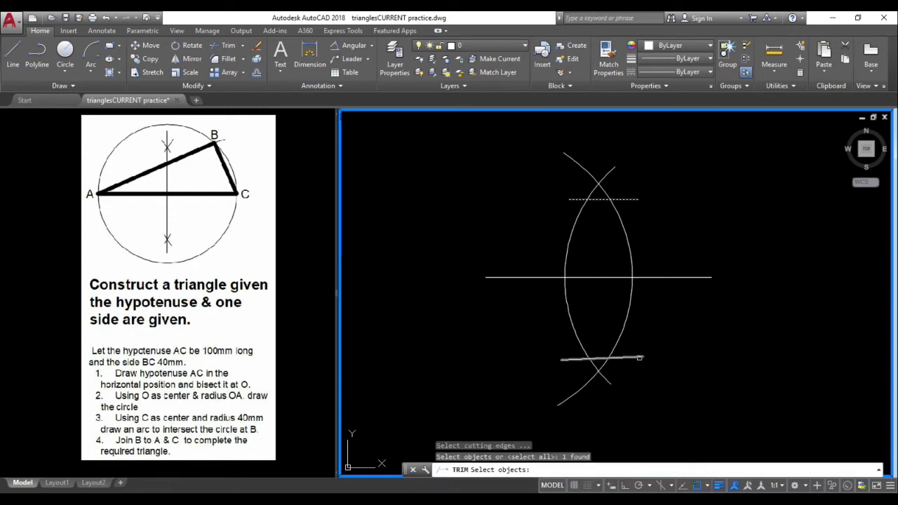
left_click(639, 358)
key("Return")
left_click(657, 301)
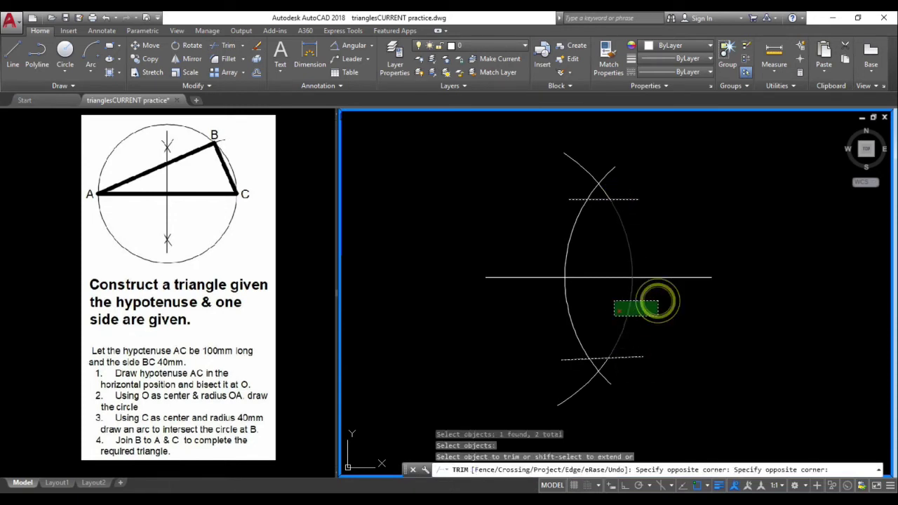
left_click(550, 326)
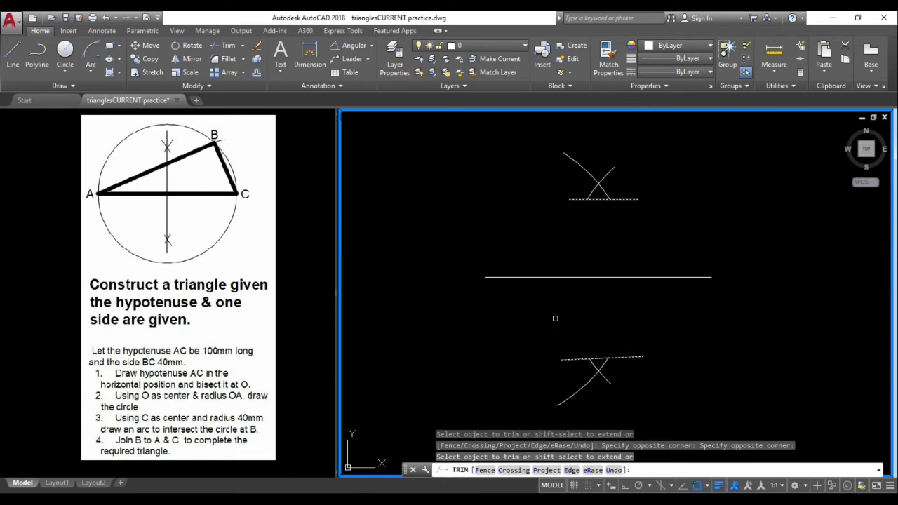
key("Escape")
Erase the two short helper lines near the arc crossings
left_click(663, 176)
left_click(628, 221)
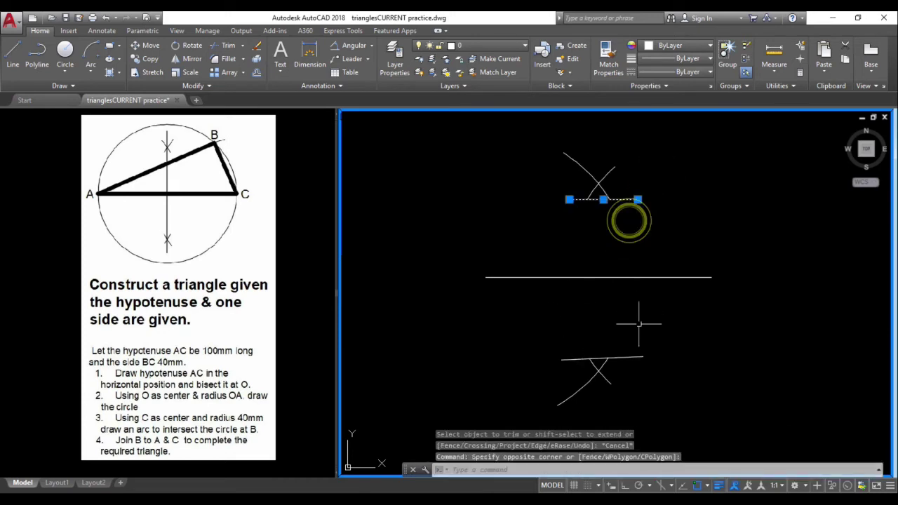
left_click(639, 357)
right_click(658, 282)
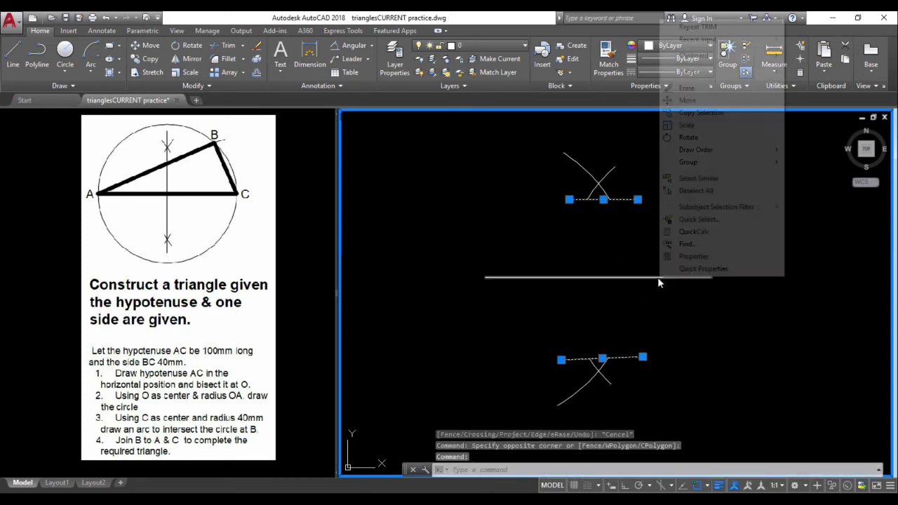
left_click(691, 88)
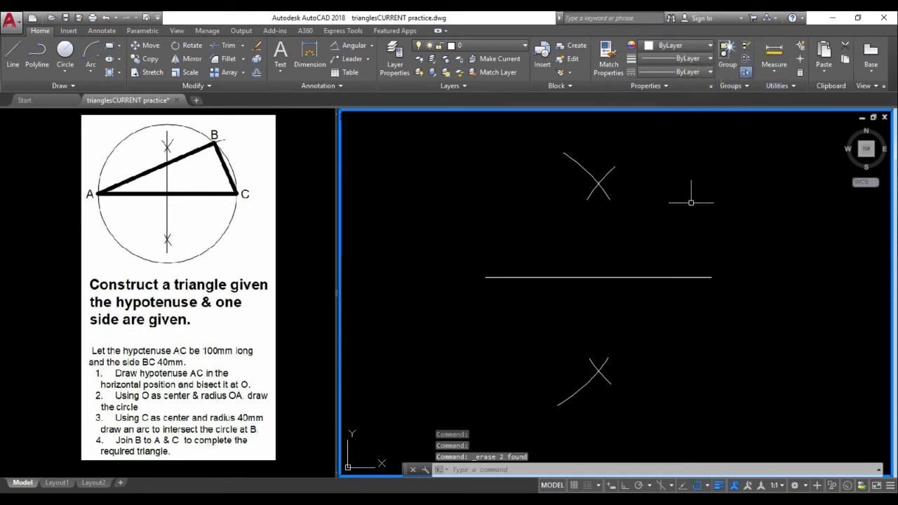
key("Escape")
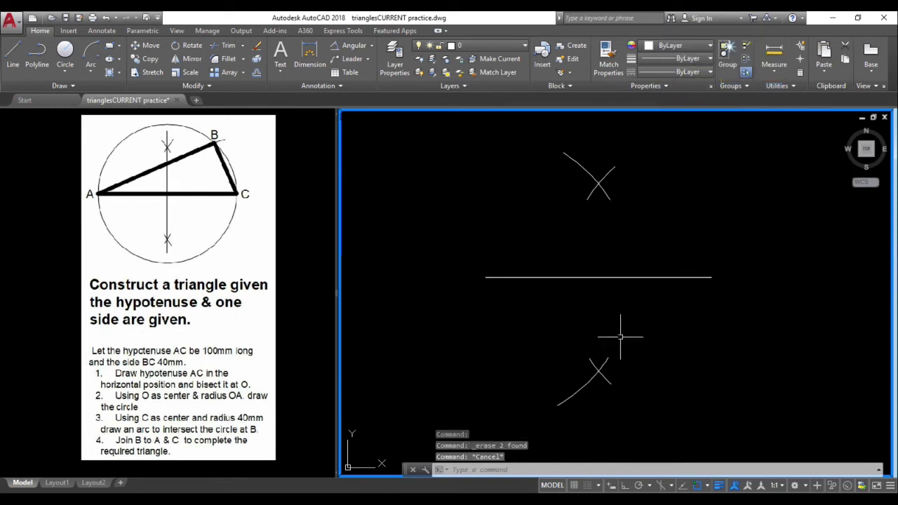
Shorten the long tail of the lower arc with the Lengthen grip option so it ends just past the crossing
left_click(577, 389)
mouse_move(557, 406)
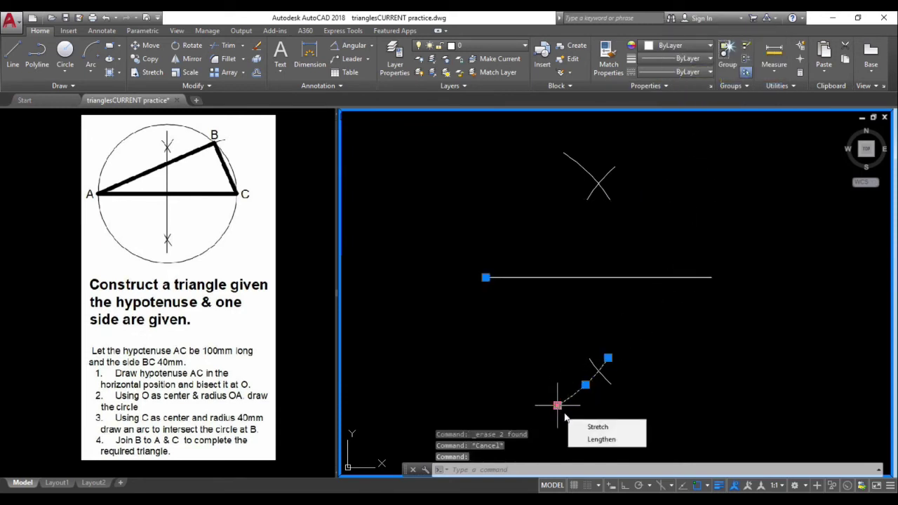
left_click(589, 439)
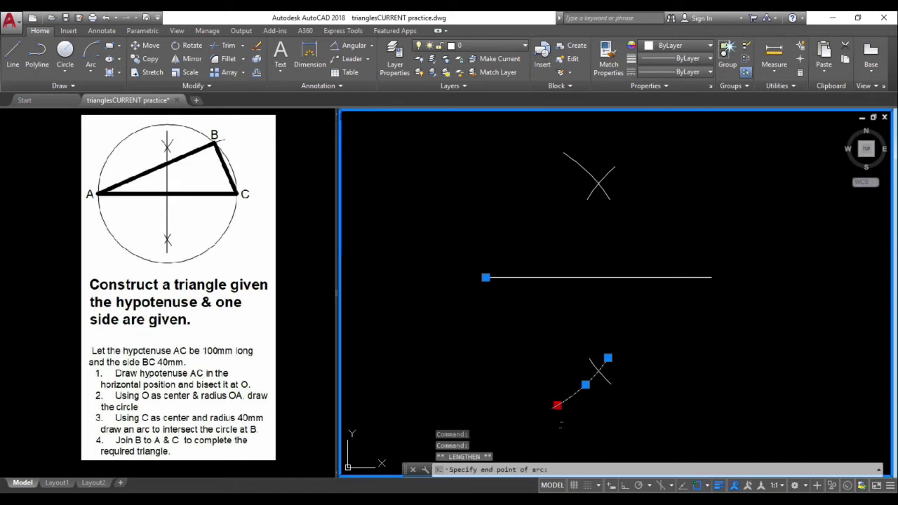
left_click(599, 398)
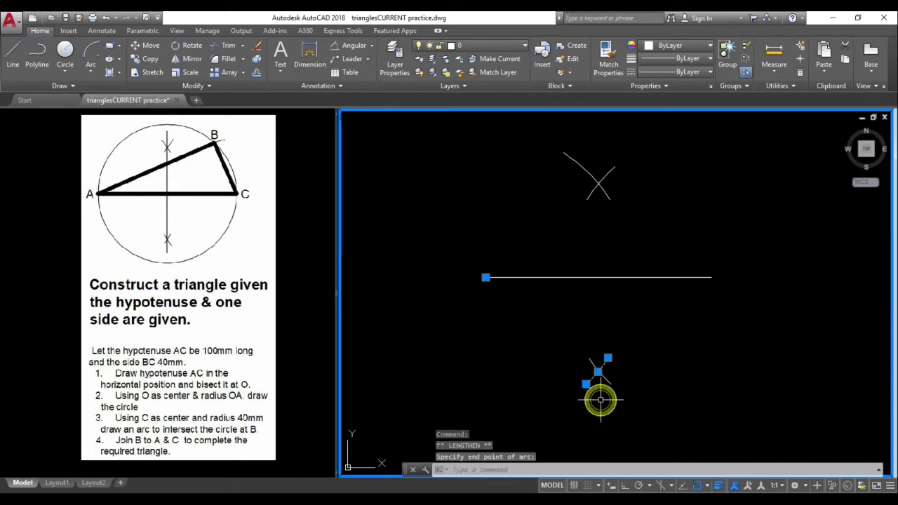
key("Escape")
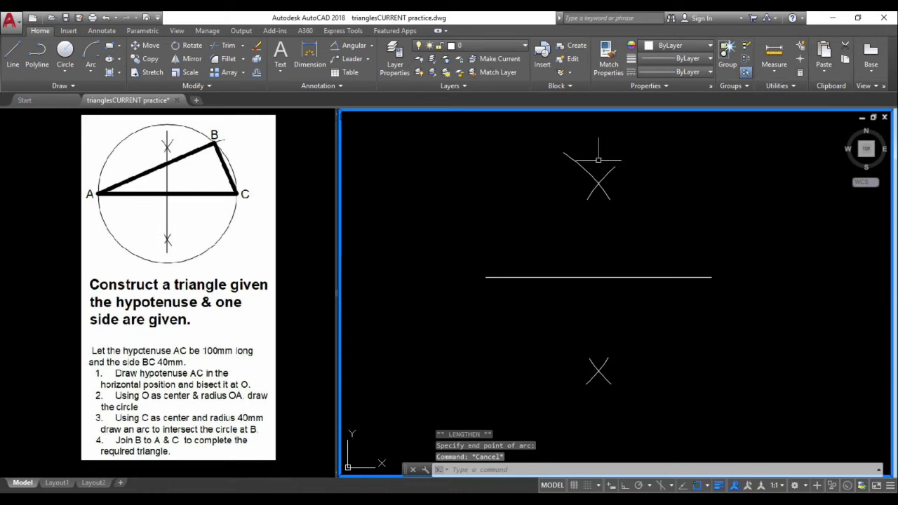
Draw the bisector line of AC from the lower arc crossing to the upper arc crossing
middle_click_drag(558, 240, 544, 275)
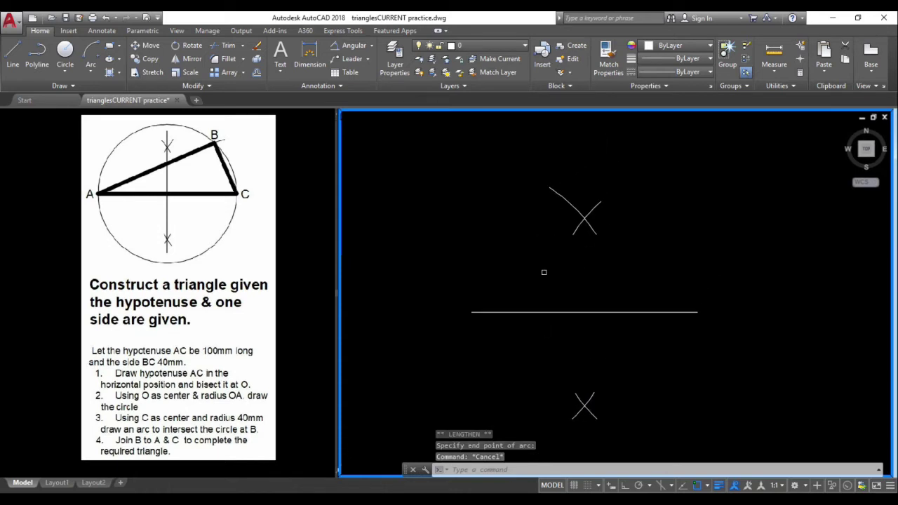
left_click(13, 51)
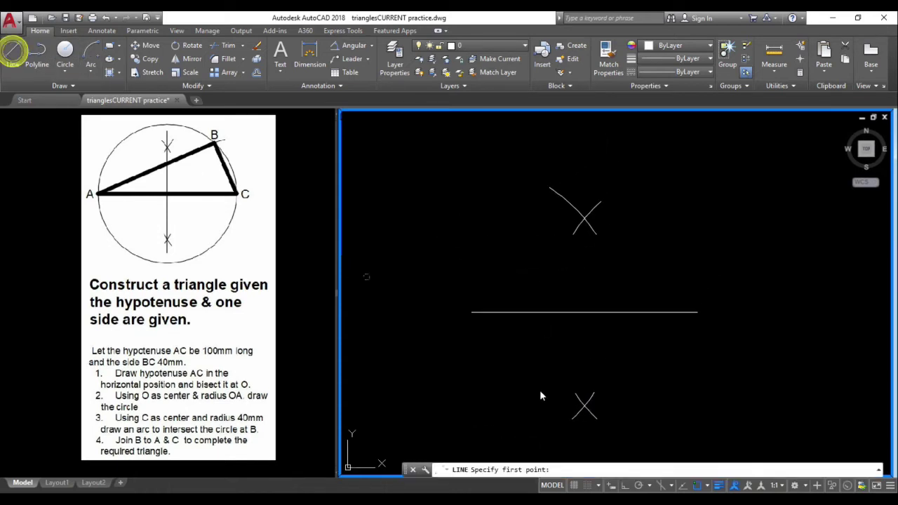
left_click(585, 404)
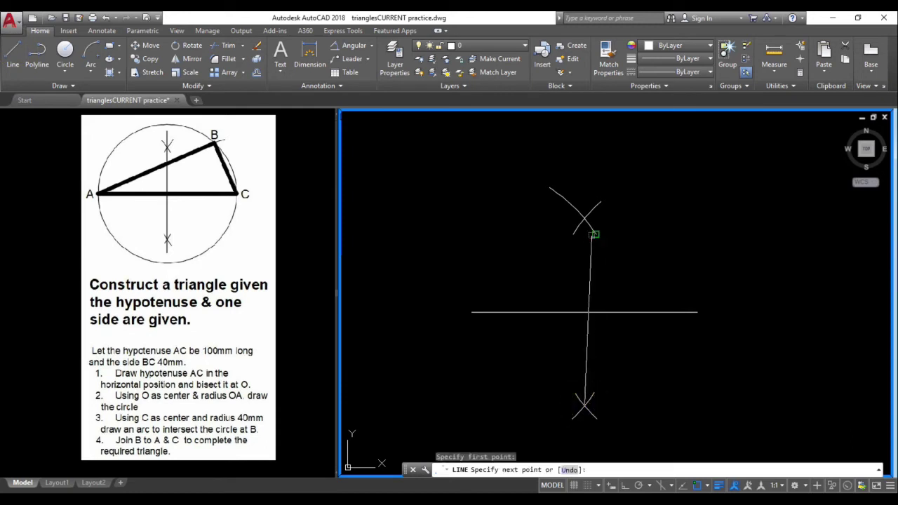
left_click(585, 220)
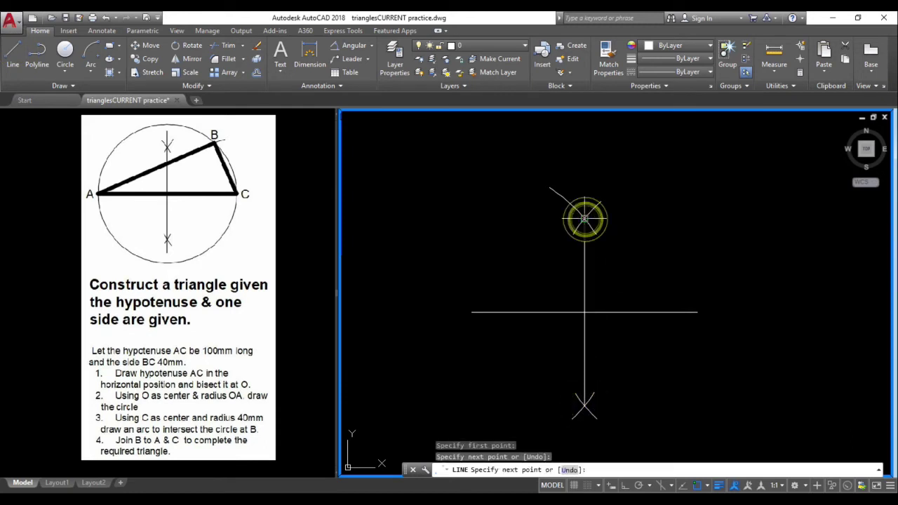
key("Return")
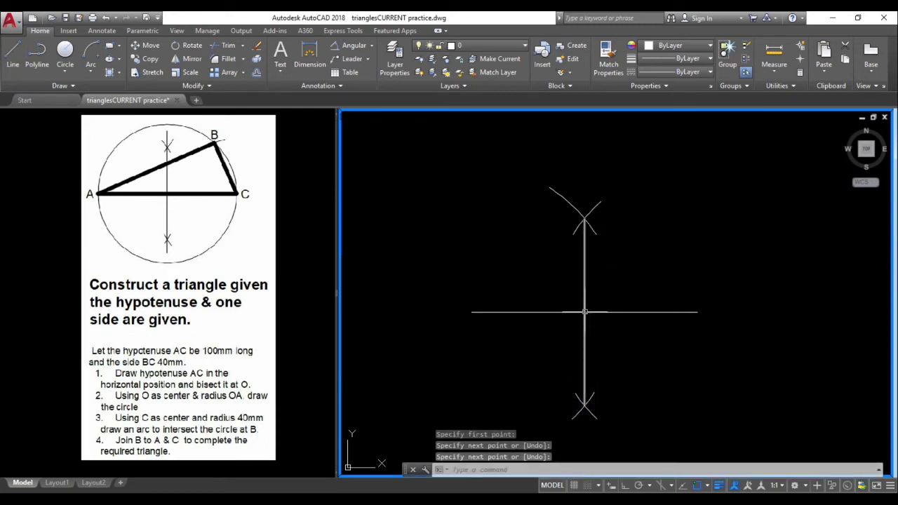
left_click(589, 313)
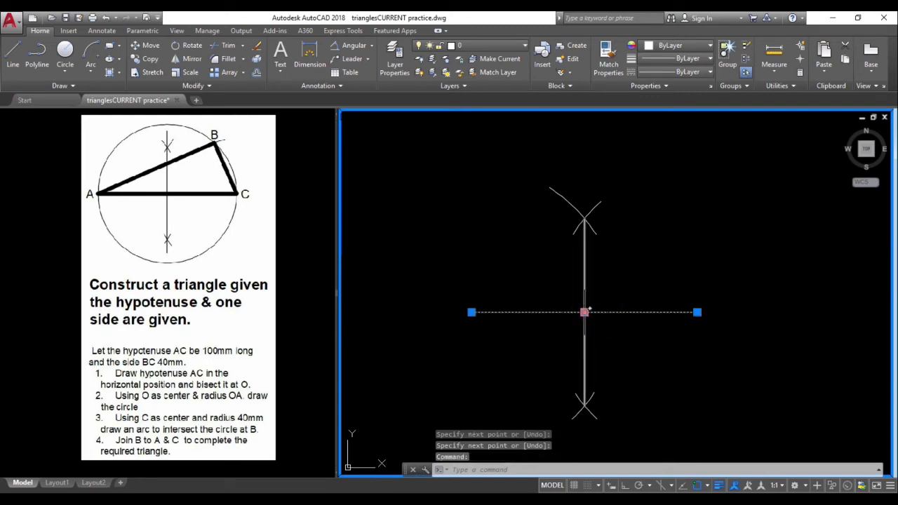
key("Escape")
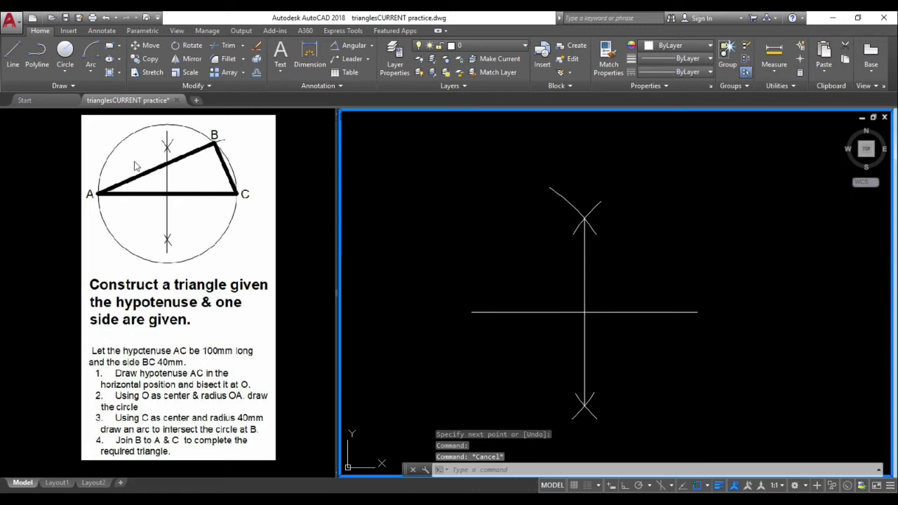
Draw a center-radius circle centred where the bisector meets AC, with its radius reaching endpoint A
left_click(63, 72)
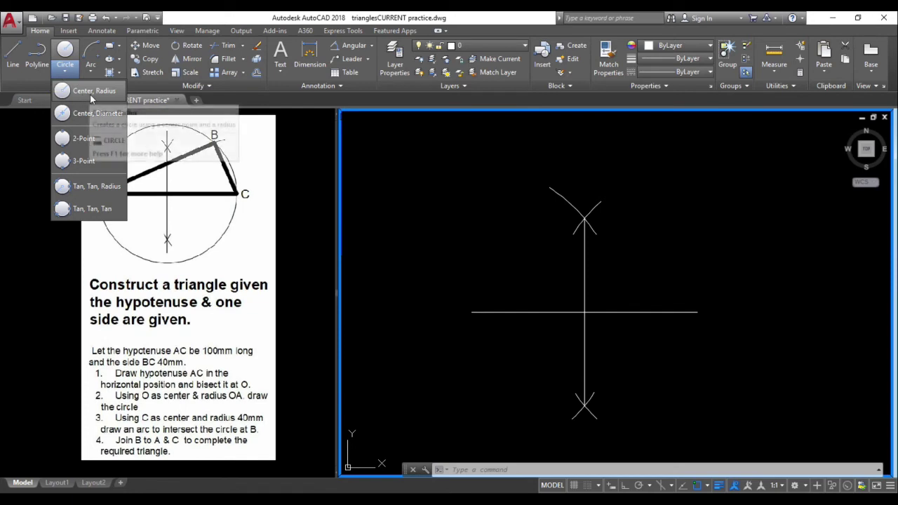
left_click(89, 94)
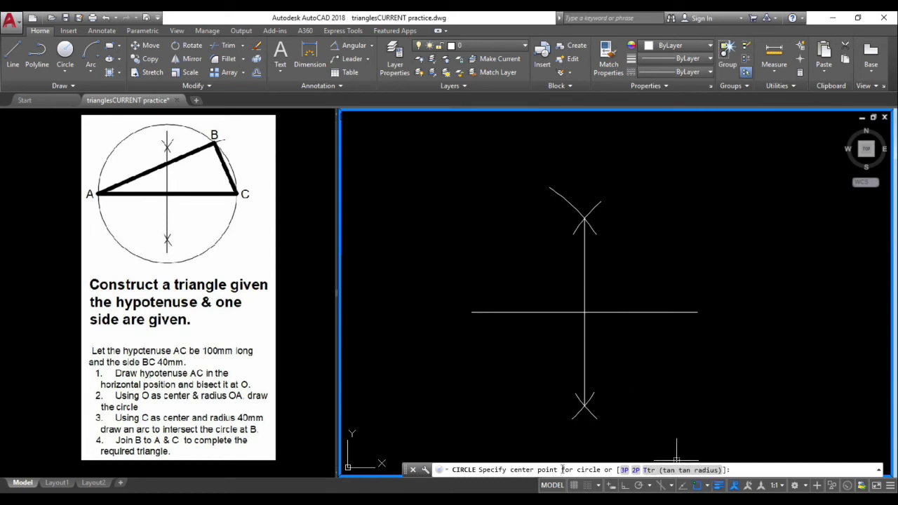
left_click(584, 312)
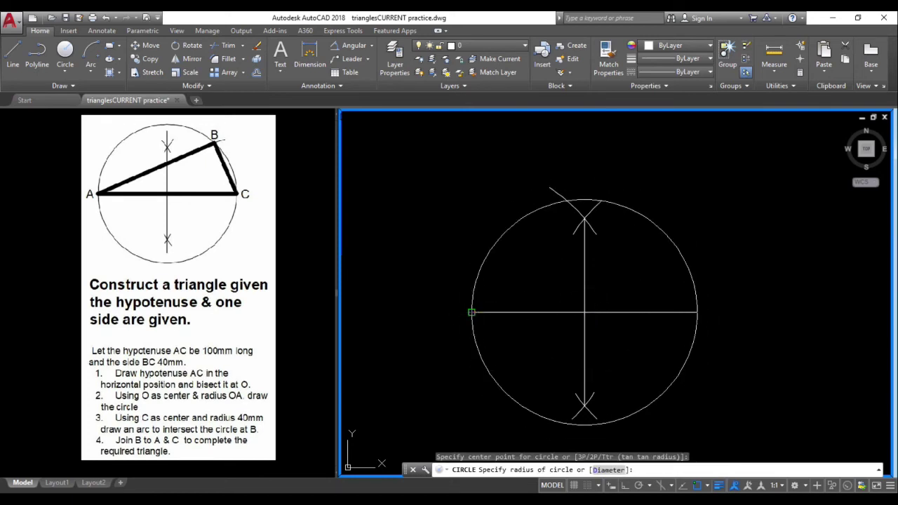
left_click(471, 312)
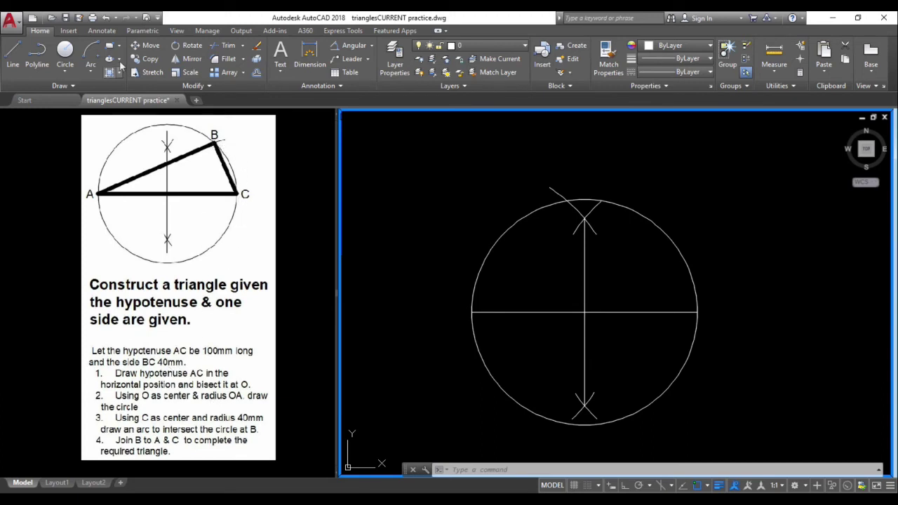
Draw a short arc of radius 40 mm centred on C that crosses the upper part of the circle at B
left_click(91, 55)
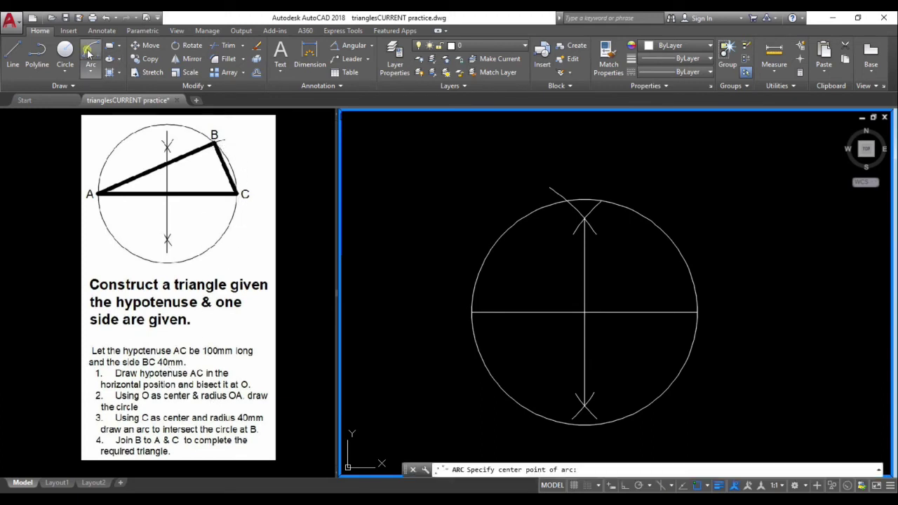
left_click(696, 312)
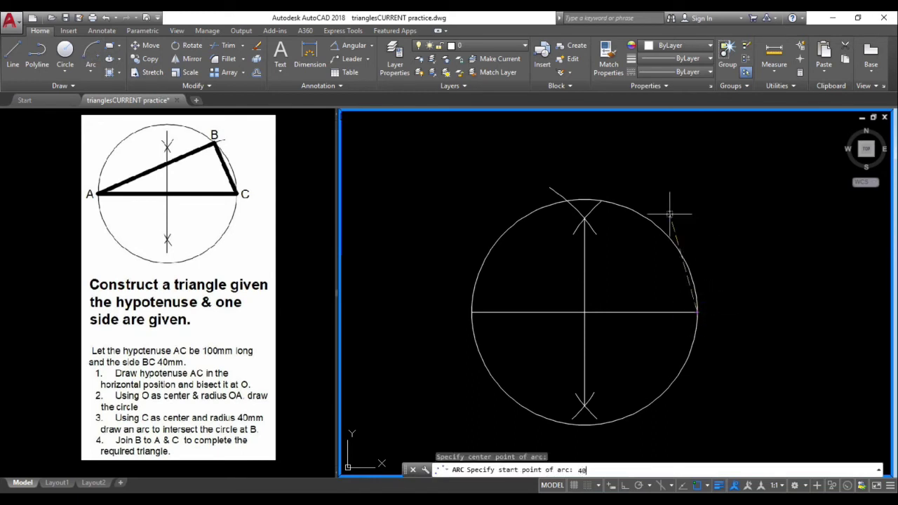
type("40")
key("Return")
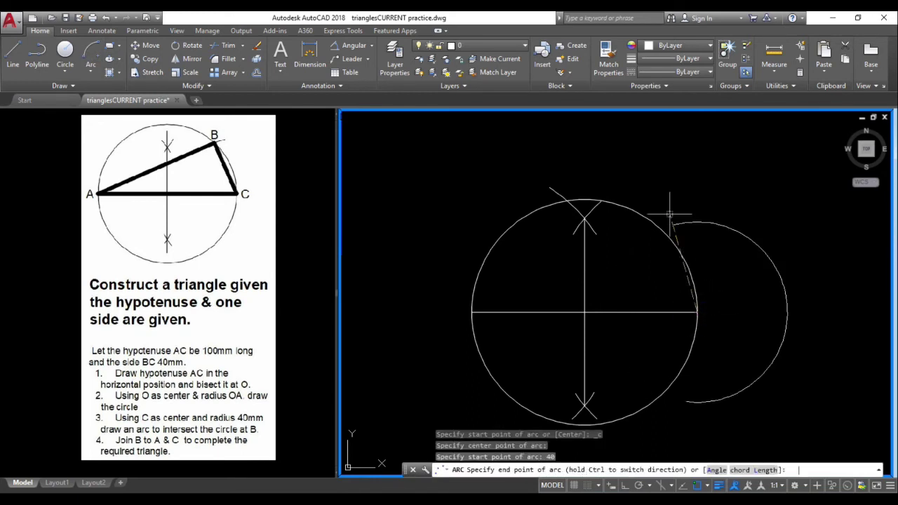
left_click(649, 247)
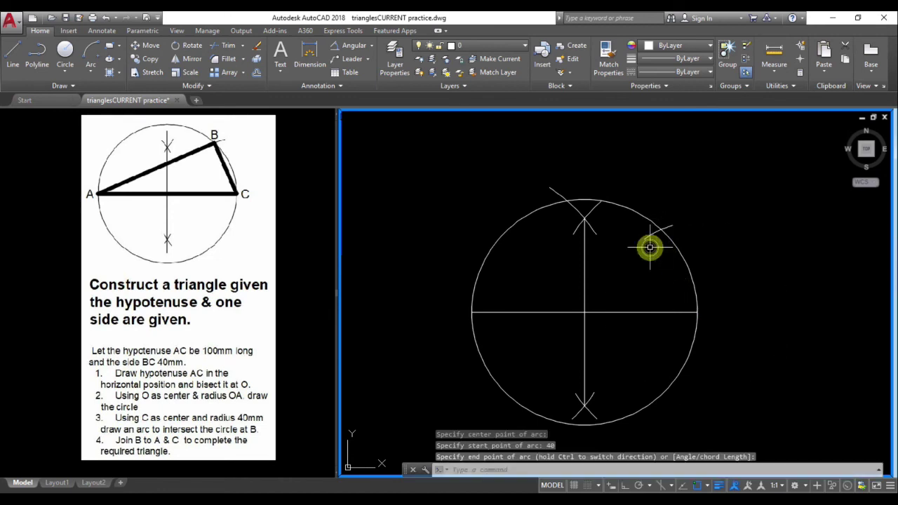
Draw connected lines from C to the arc-circle intersection B and on to A to close the triangle
left_click(12, 51)
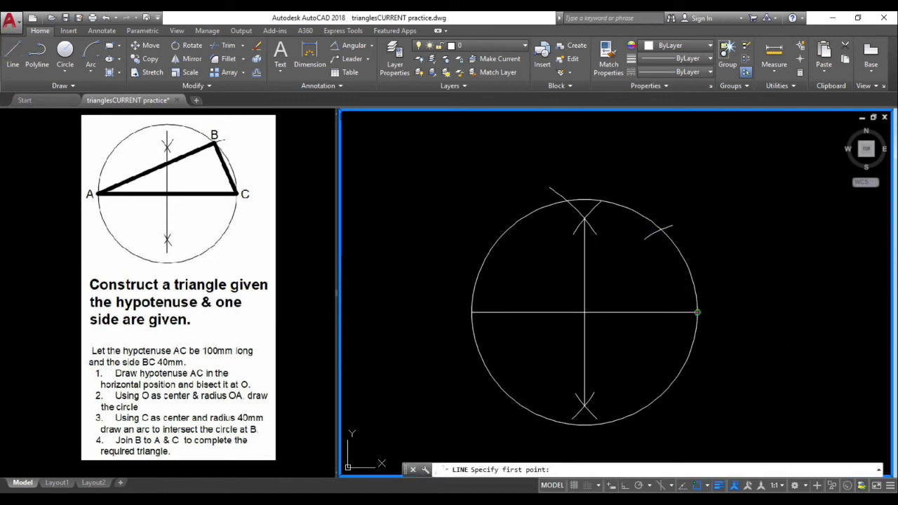
left_click(697, 312)
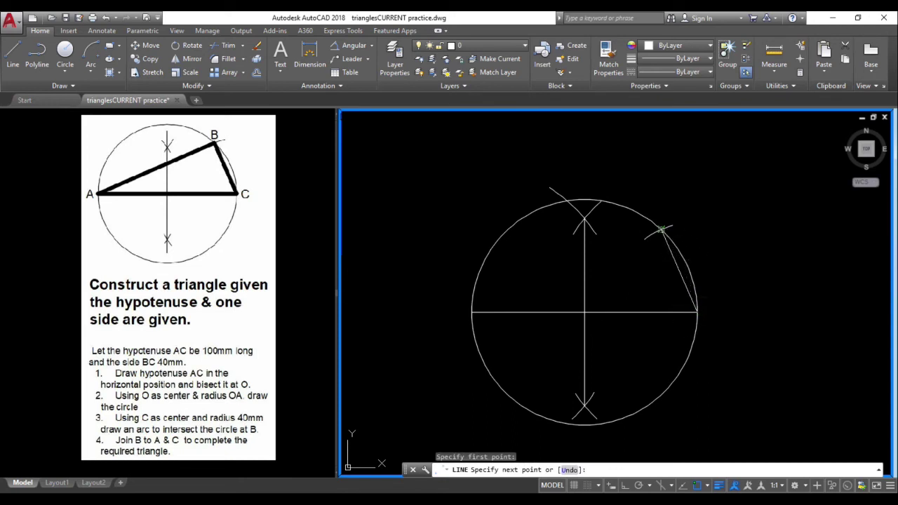
left_click(660, 230)
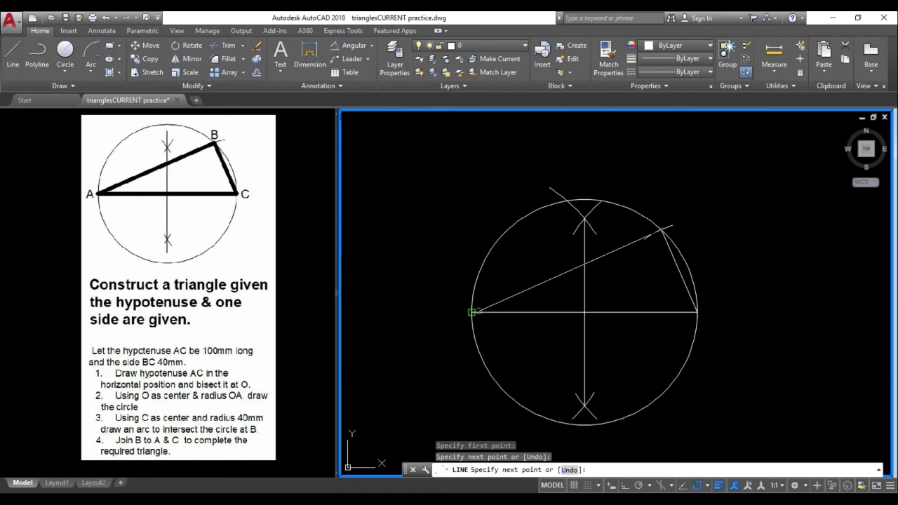
left_click(473, 311)
key("Return")
Assign a heavy lineweight to the three triangle sides AB, BC and AC, leaving the construction lines thin
left_click(543, 329)
left_click(519, 278)
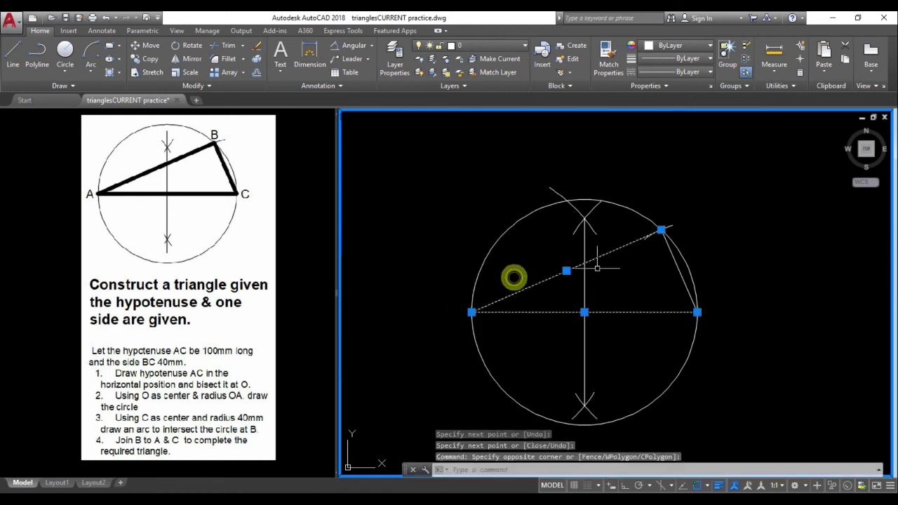
left_click(679, 272)
left_click(689, 71)
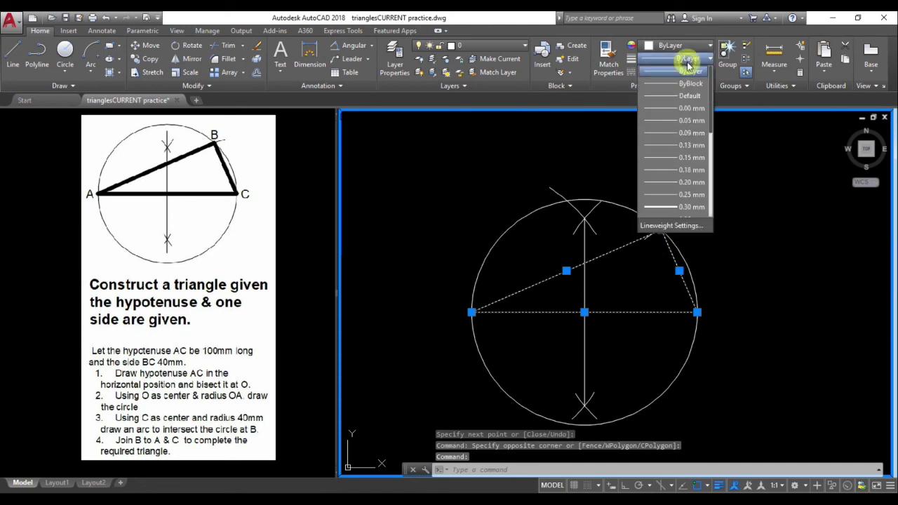
left_click_drag(712, 136, 712, 151)
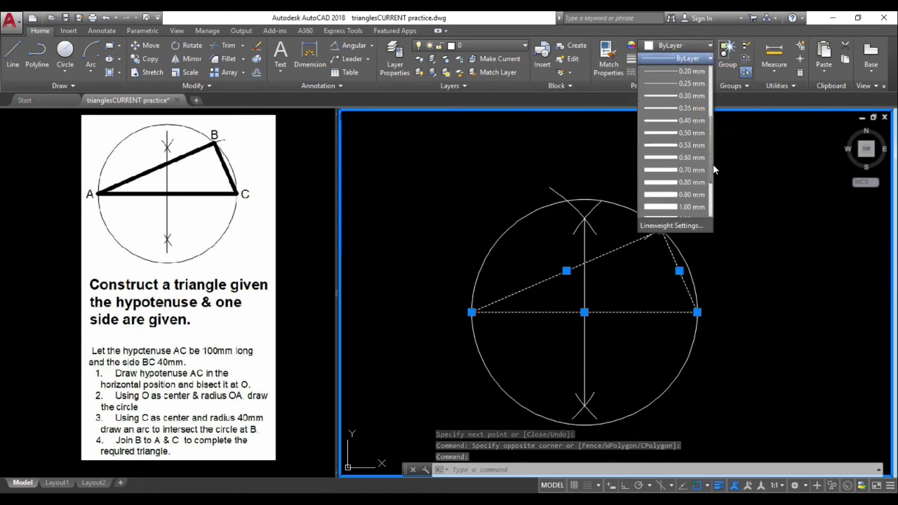
left_click(691, 163)
key("Escape")
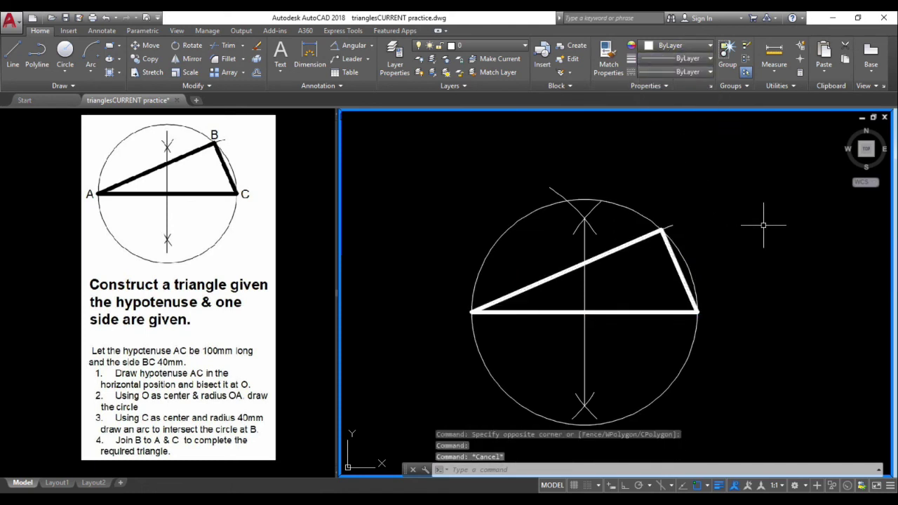